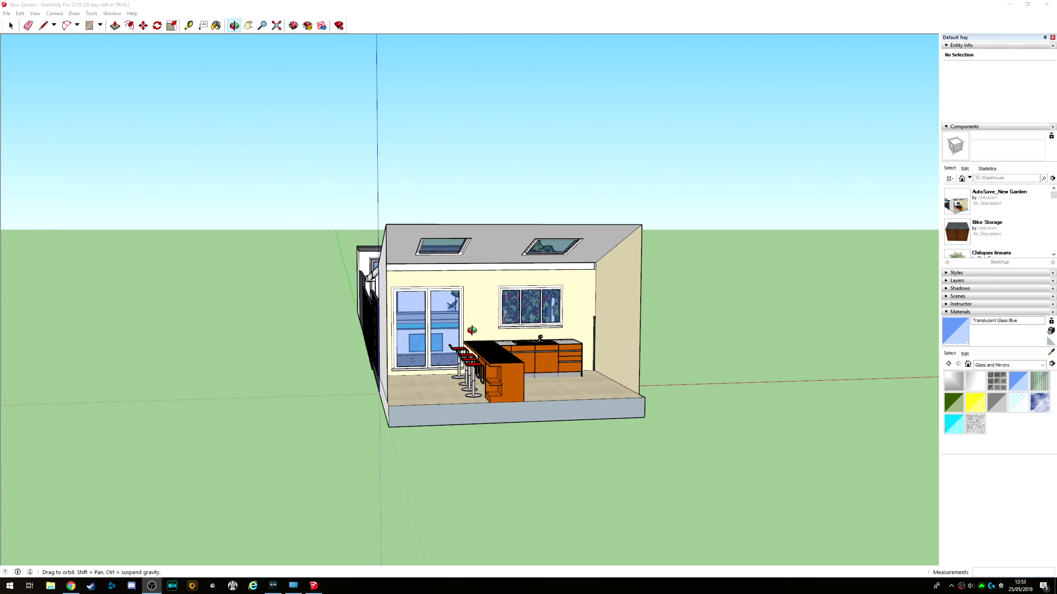
Step: Orbit the New Garden model so the house extension faces front, viewed from above
click(300, 312)
drag(300, 312, 287, 329)
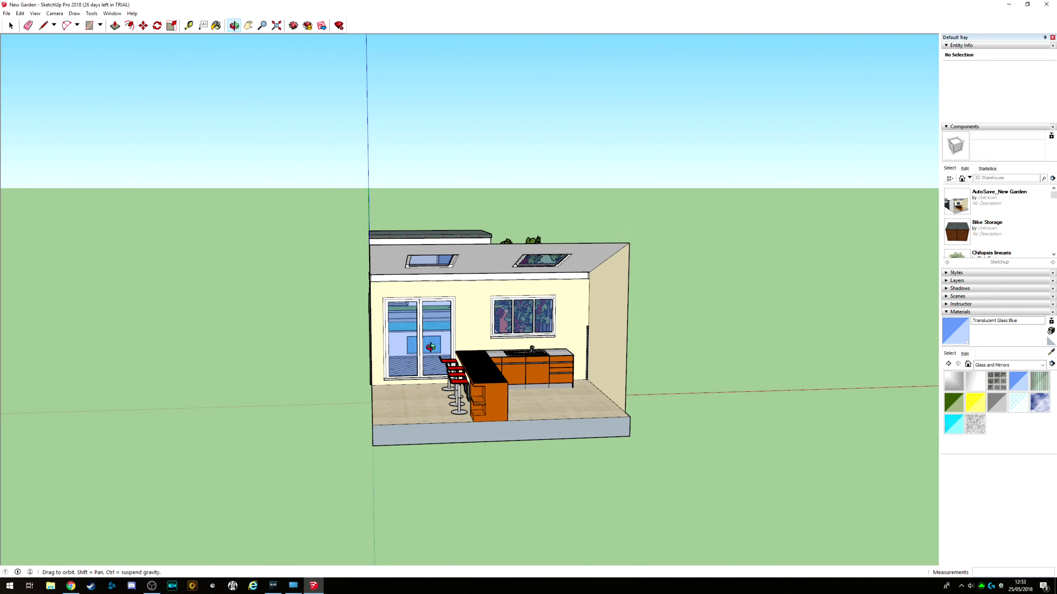
Step: Raise the view above the extension roof and zoom in on the acrylic pergola roof over the pond
drag(330, 280, 677, 499)
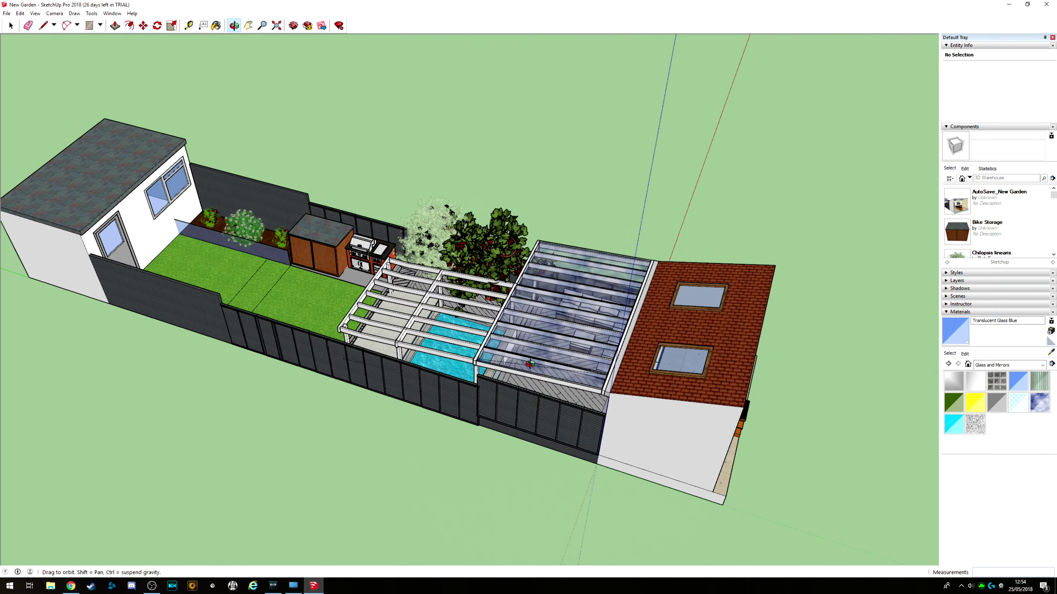
scroll(528, 377, up, 8)
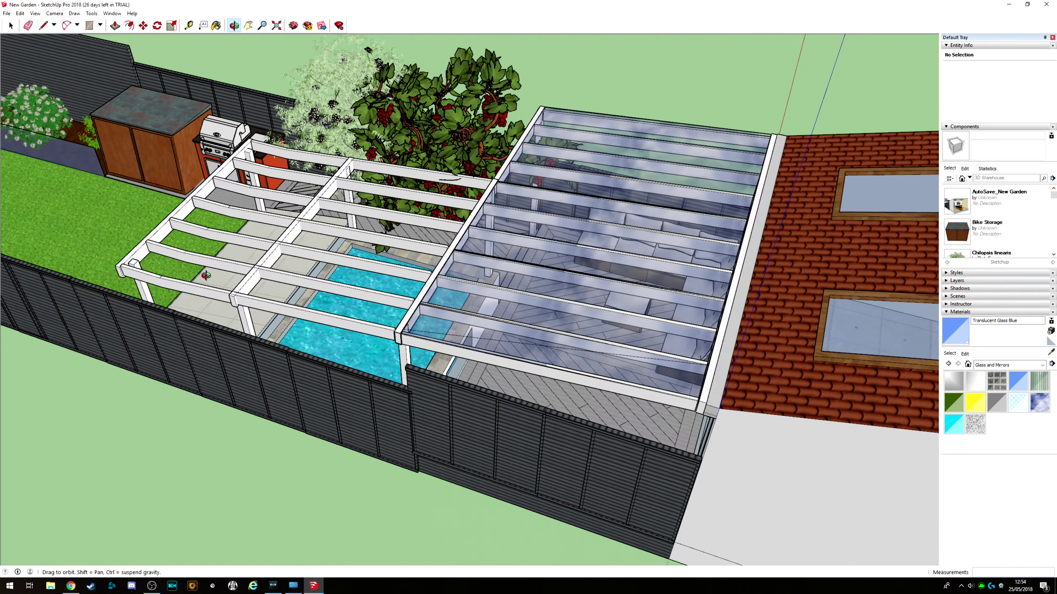
Step: Turn the house roof forward, zoom onto the pergola roof, then lower to a side-on view over the fence
drag(113, 222, 25, 158)
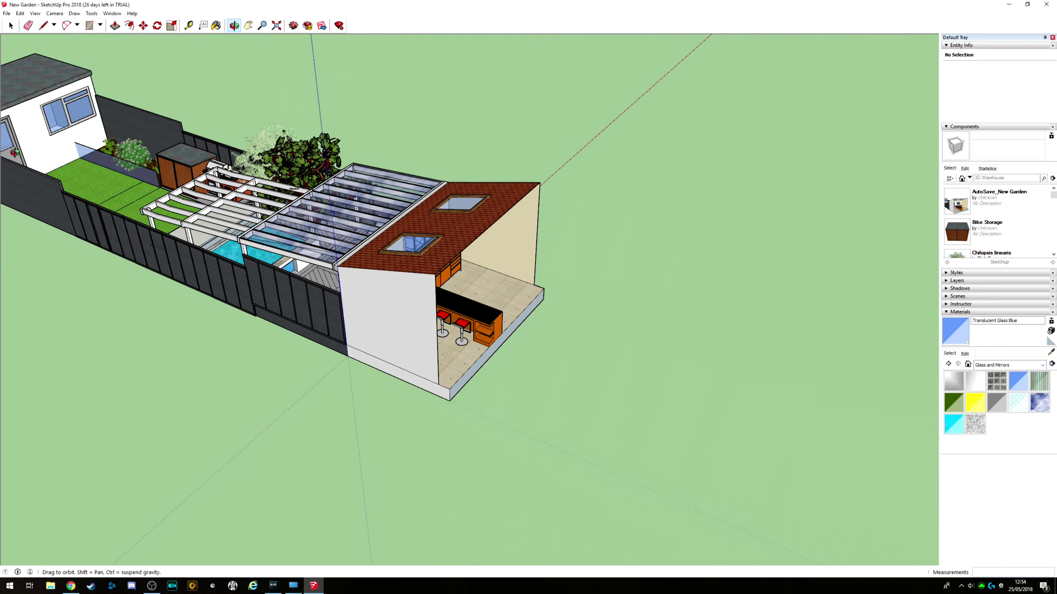
drag(110, 259, 155, 196)
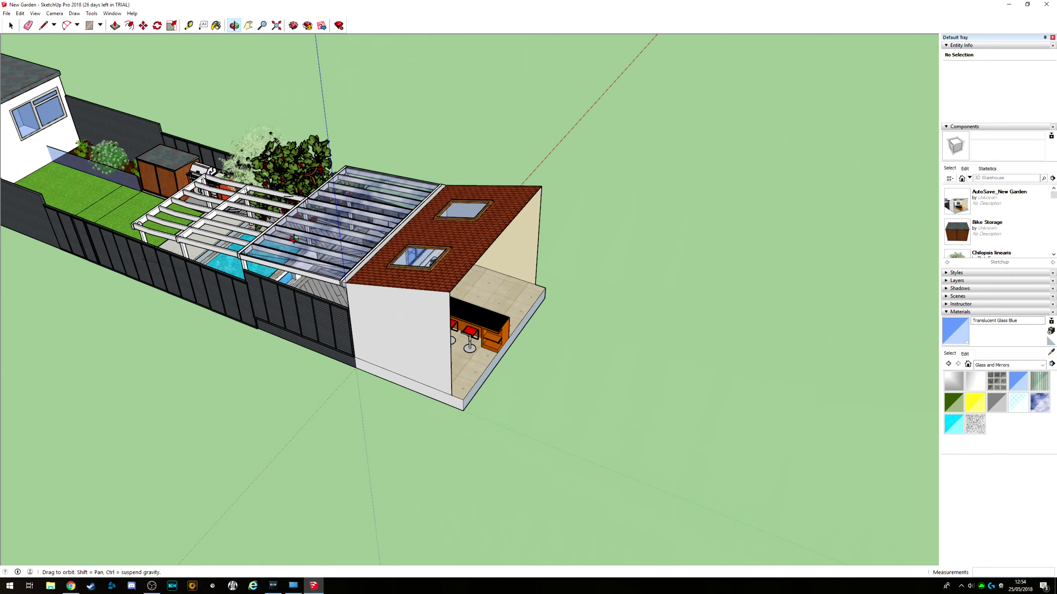
scroll(272, 240, up, 5)
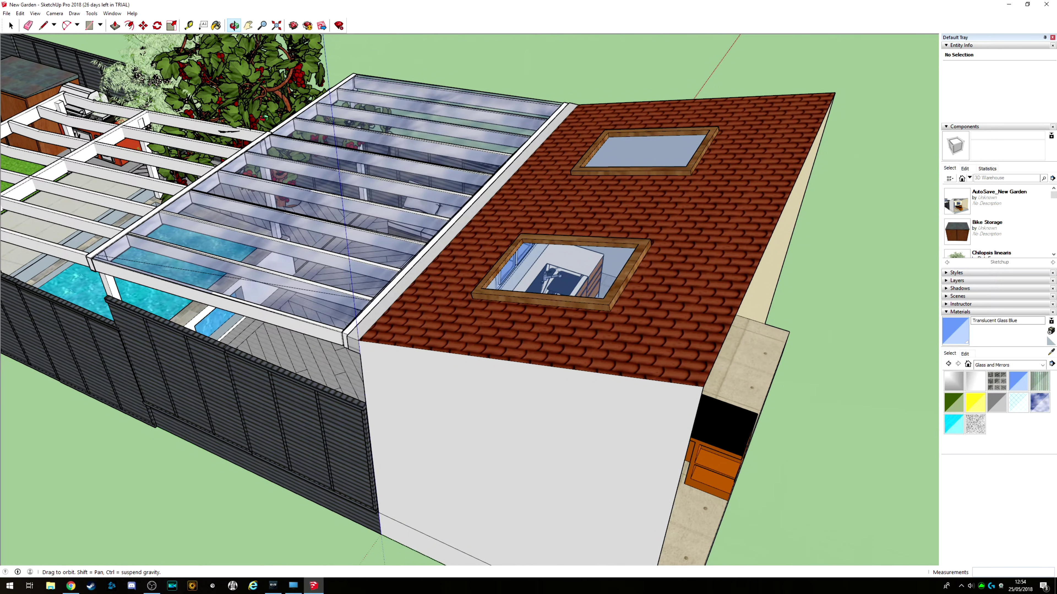
drag(416, 291, 603, 11)
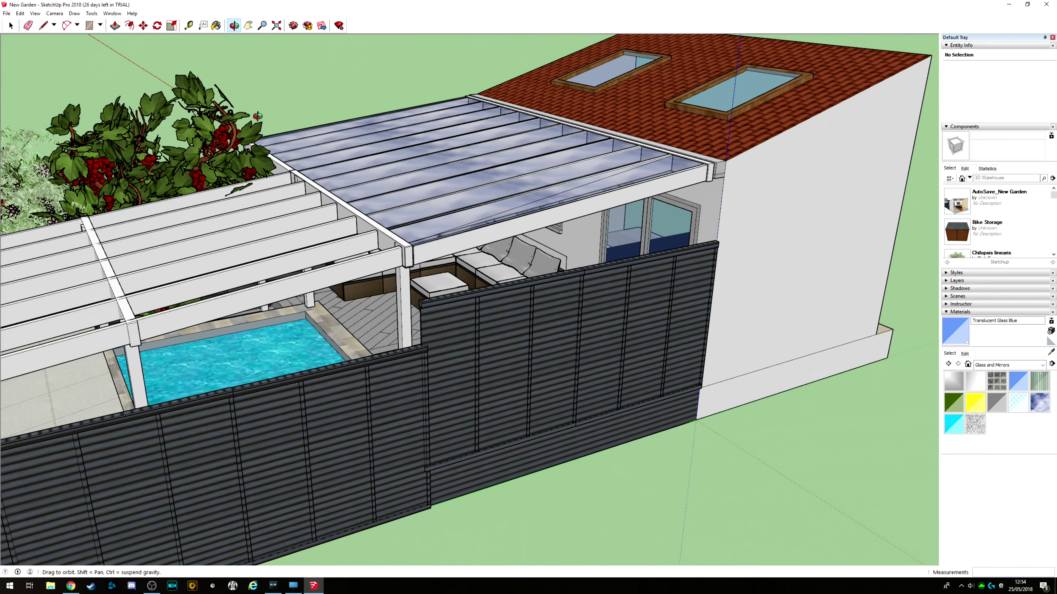
Step: Swing around the pergola to the house end, bringing the red-fruited grapevine into the foreground
drag(257, 116, 646, 397)
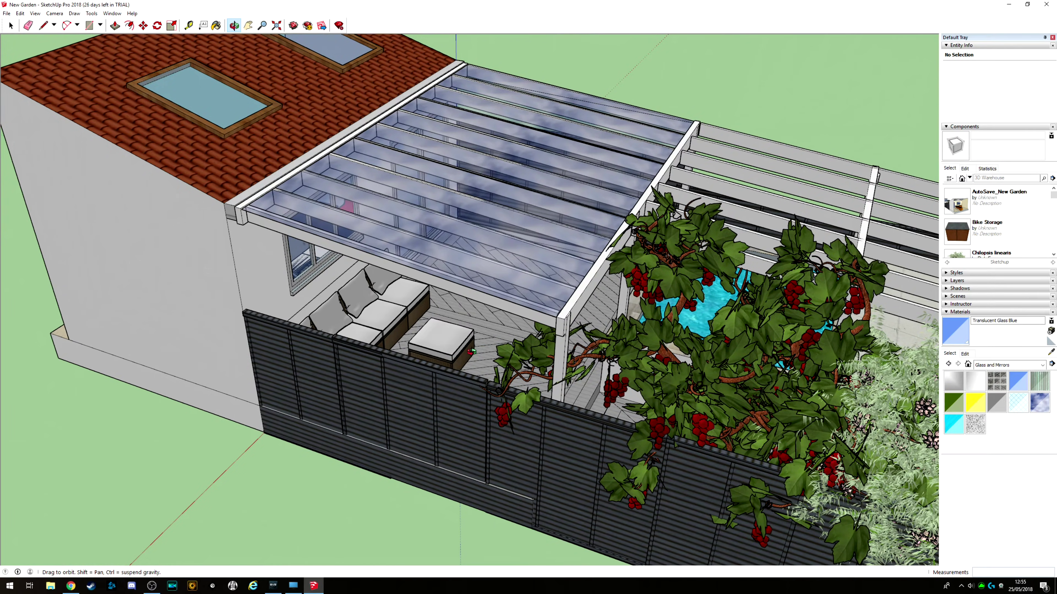
Step: Orbit around the pergola and vines, down past the fence and pool, toward the glazed extension doors
drag(487, 346, 428, 319)
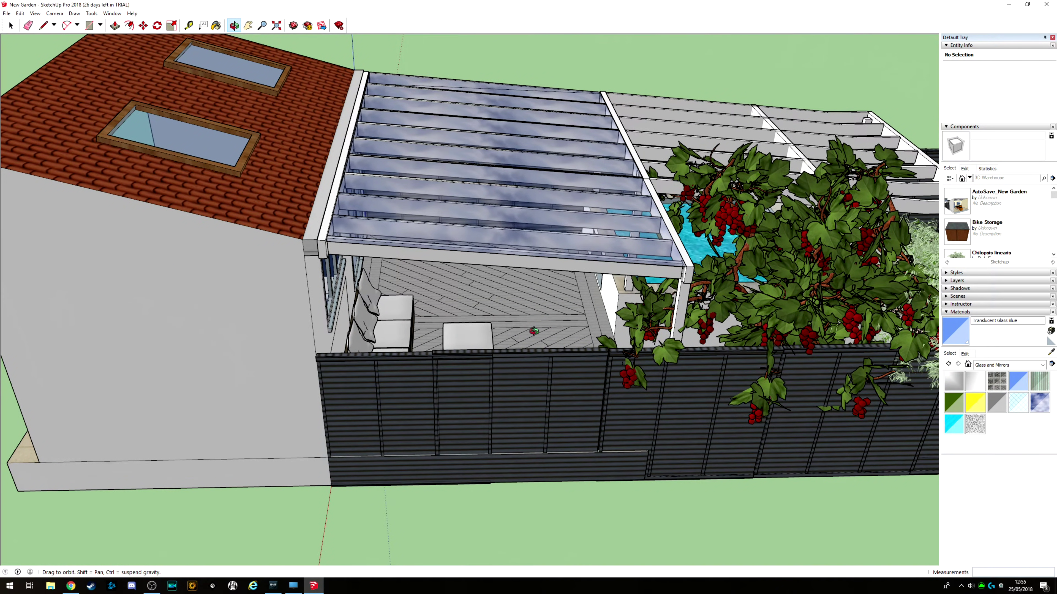
drag(534, 331, 493, 262)
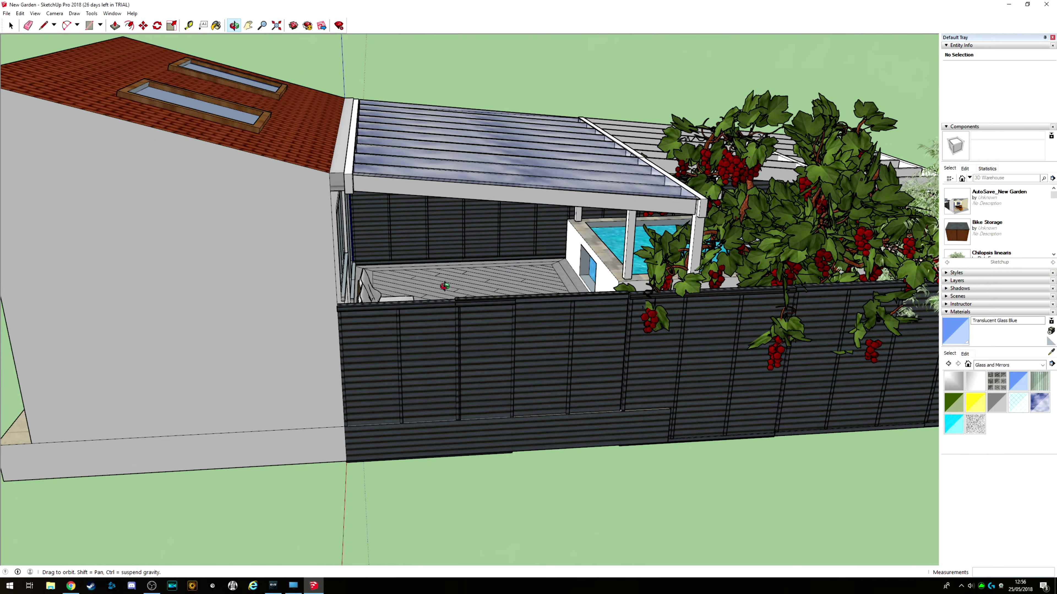
drag(536, 267, 335, 232)
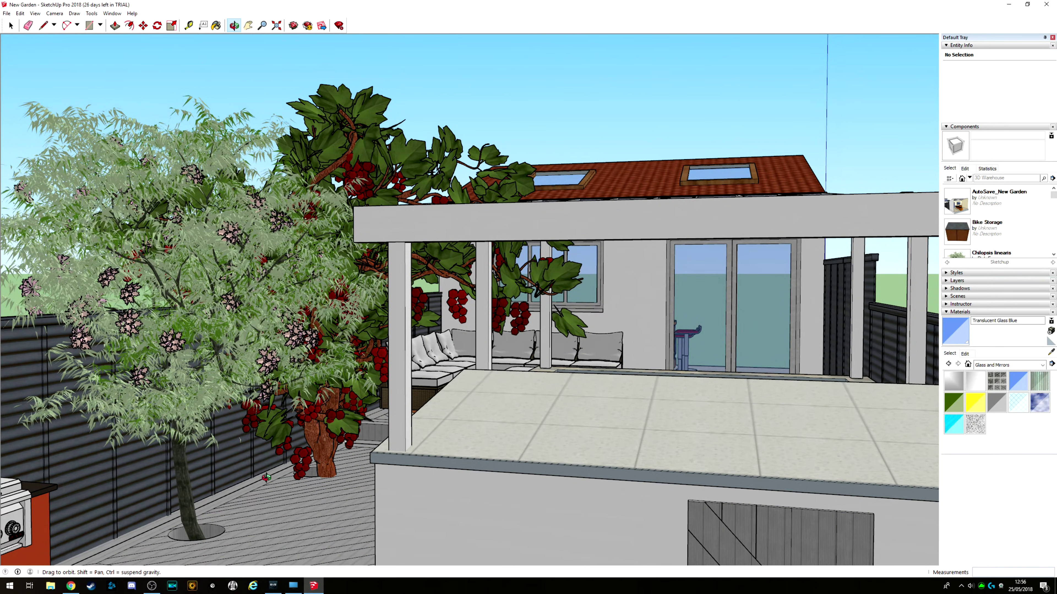
Step: Orbit from the tree and barbecue over the terrace, then drop to view the pergola underside
drag(267, 477, 336, 459)
drag(473, 530, 401, 486)
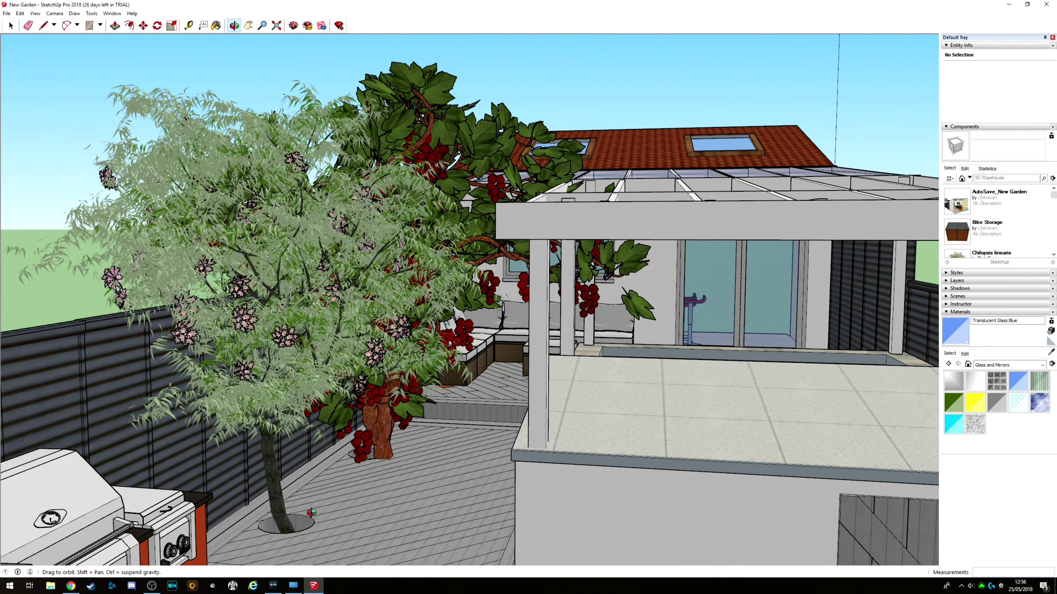
drag(414, 510, 255, 504)
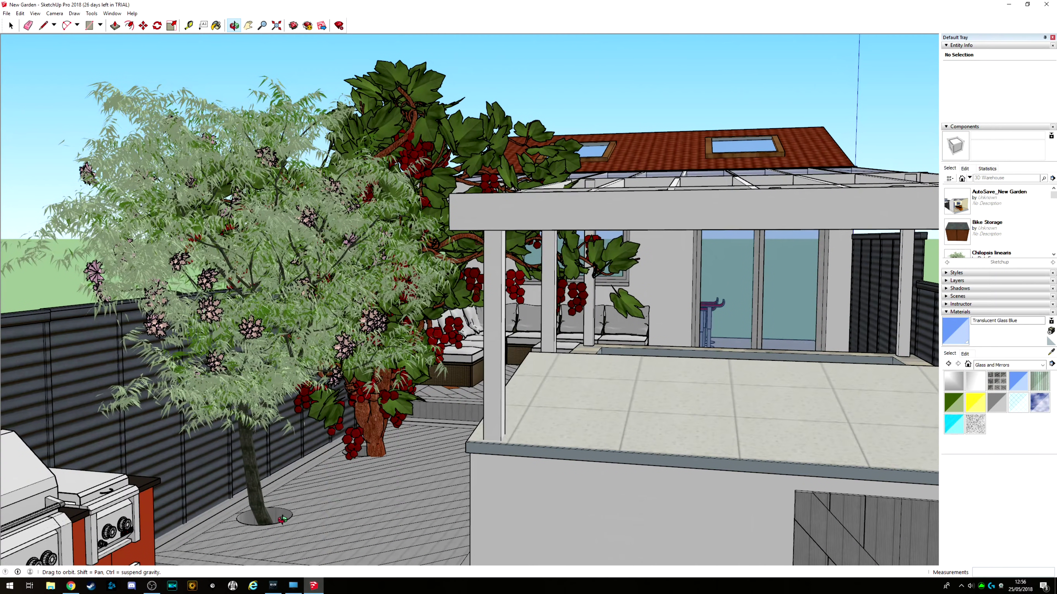
drag(358, 469, 392, 449)
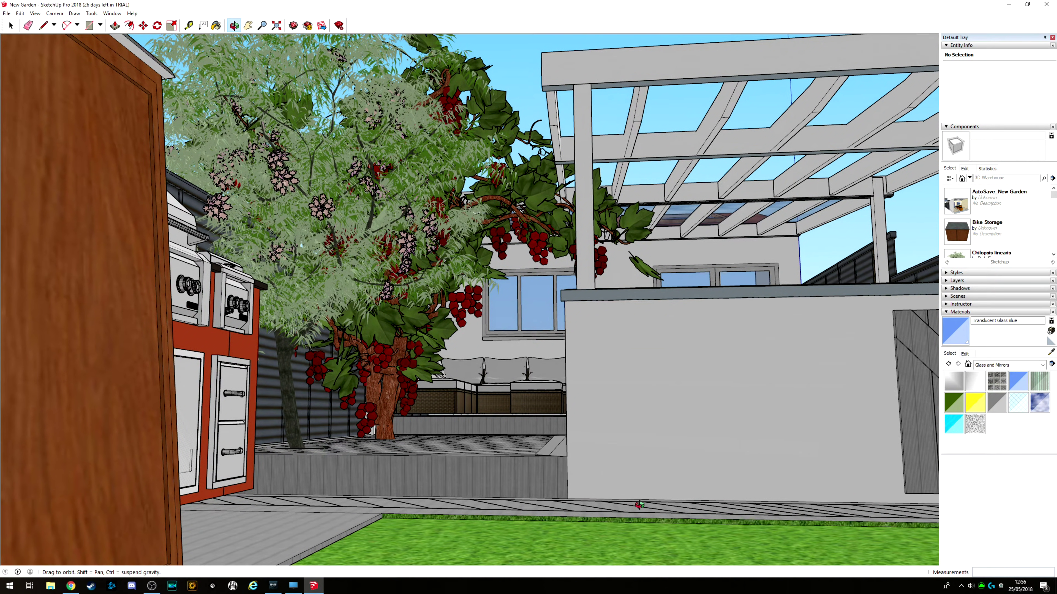
Step: Orbit past the shed, barbecue and deck, then zoom out to look down the garden
drag(639, 505, 777, 488)
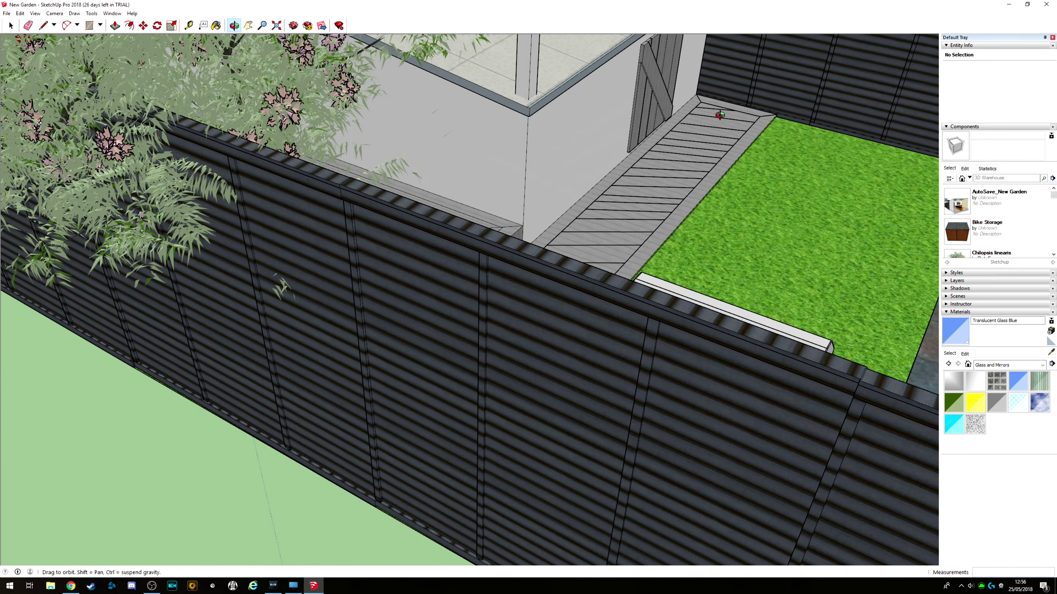
mouse_move(667, 188)
mouse_down()
mouse_move(608, 229)
mouse_move(524, 205)
mouse_move(684, 193)
mouse_up()
drag(780, 111, 635, 174)
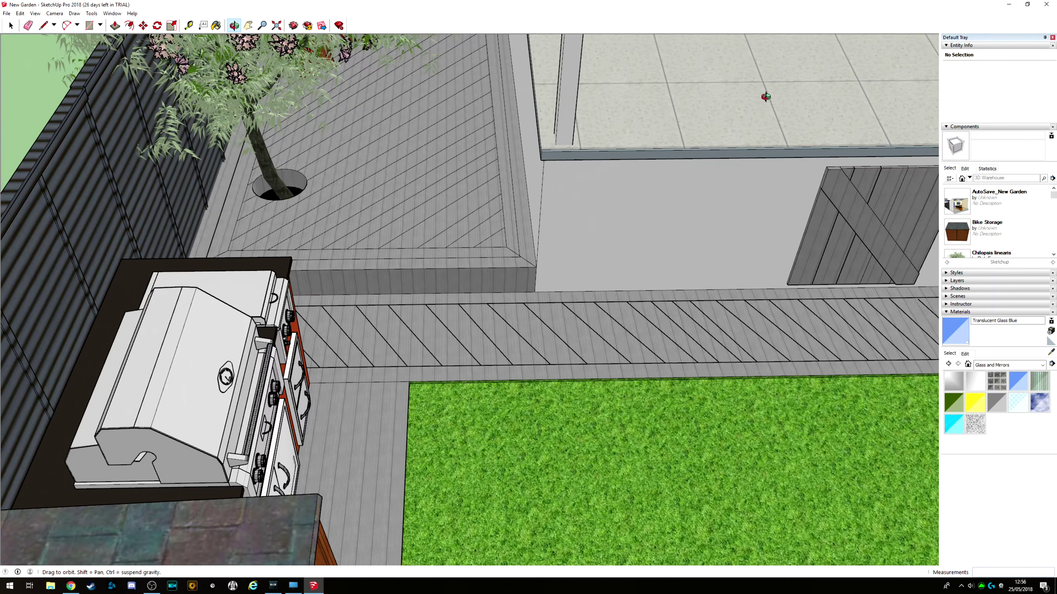
drag(690, 203, 680, 130)
scroll(631, 274, down, 5)
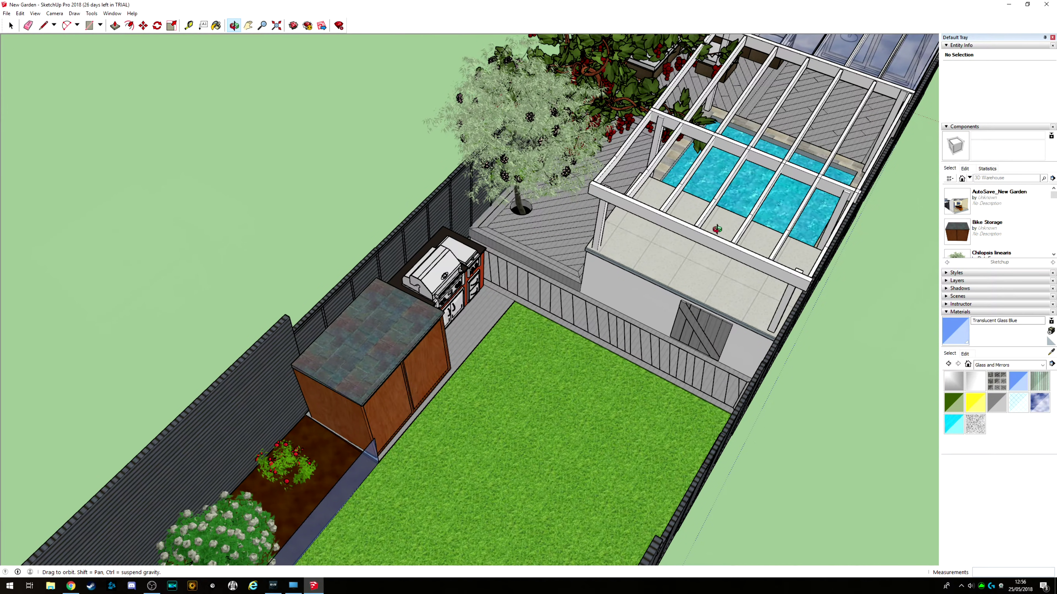
Step: Orbit around the cabinet, grill and pergola, then zoom out to the whole plot and tiled house roof
drag(548, 294, 526, 103)
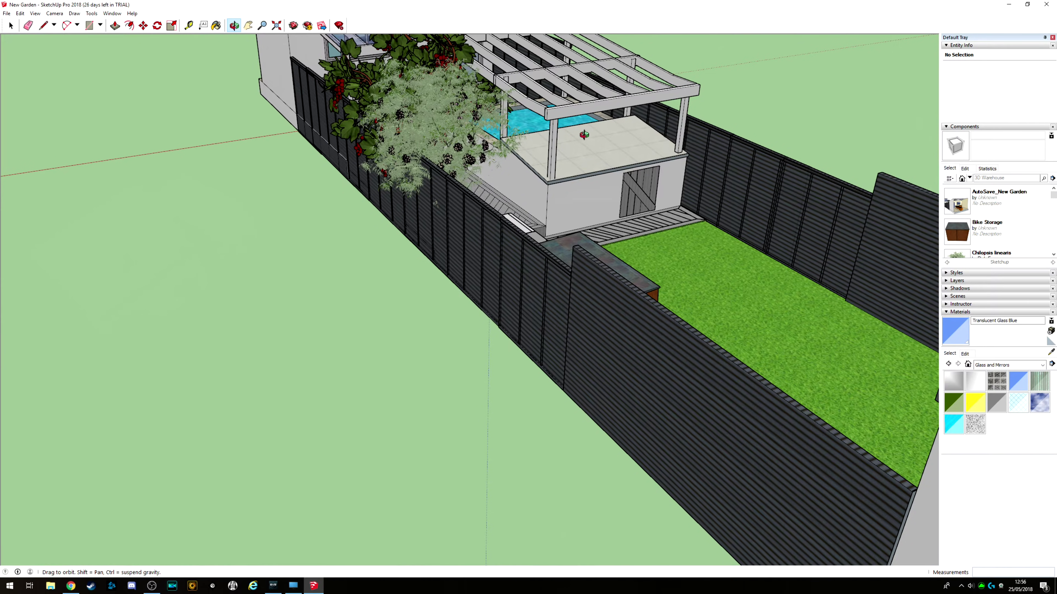
drag(685, 219, 341, 320)
scroll(227, 284, up, 3)
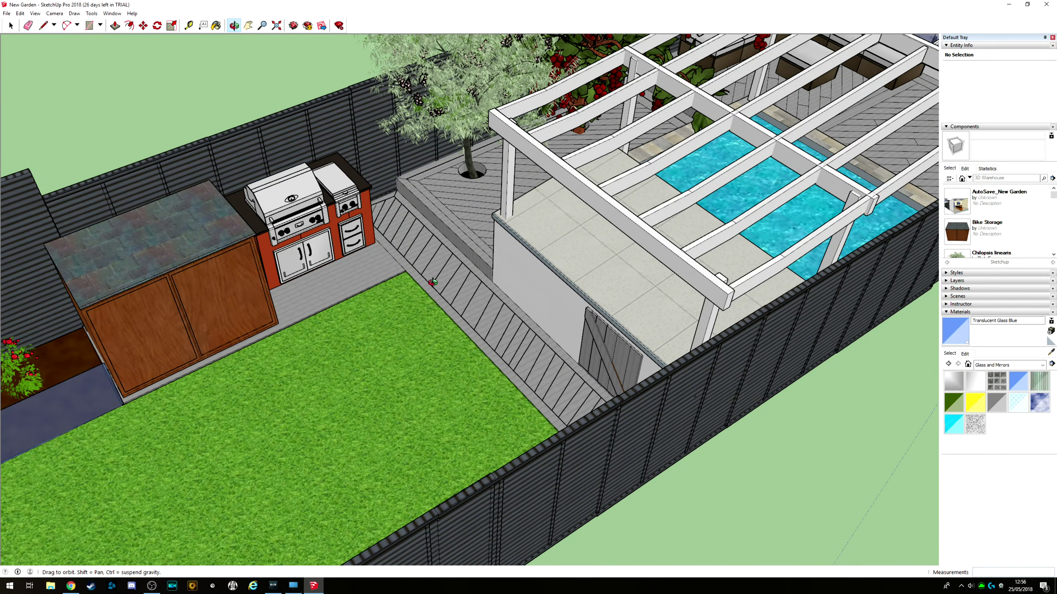
drag(433, 283, 325, 214)
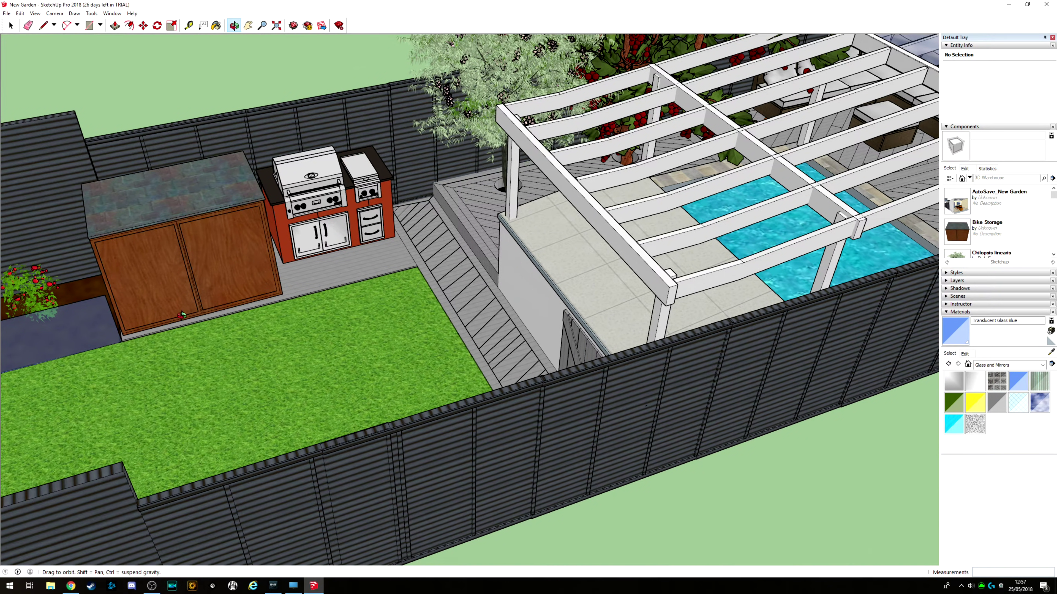
drag(340, 332, 328, 315)
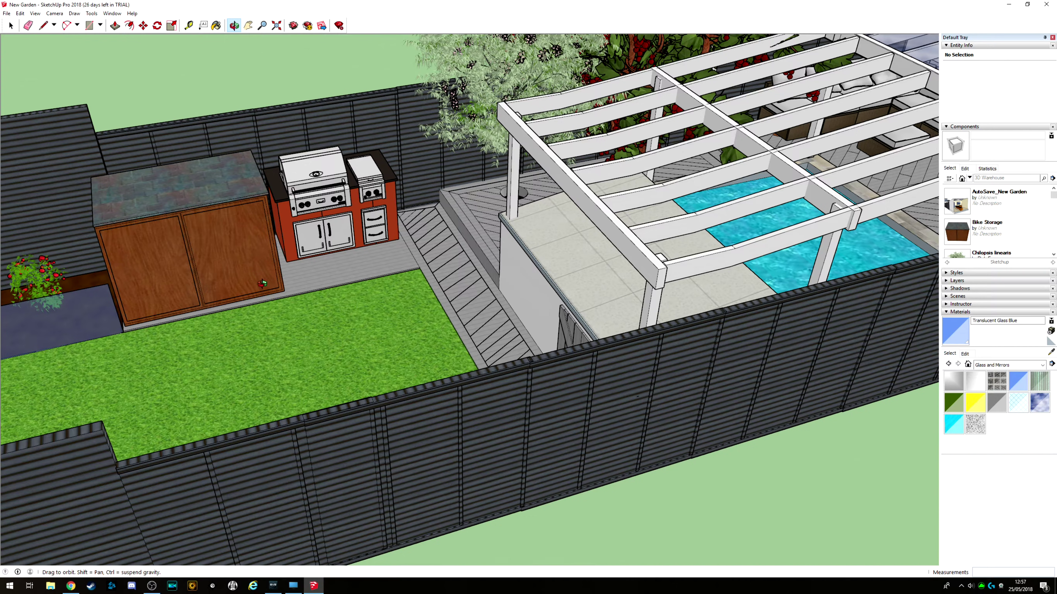
drag(170, 318, 155, 270)
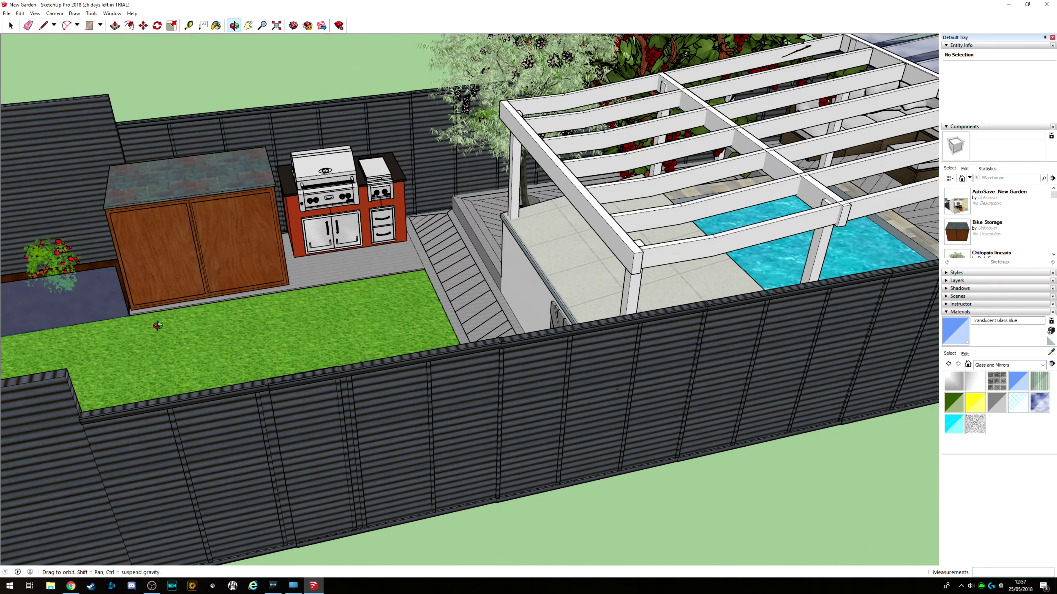
scroll(133, 341, down, 4)
scroll(133, 341, down, 3)
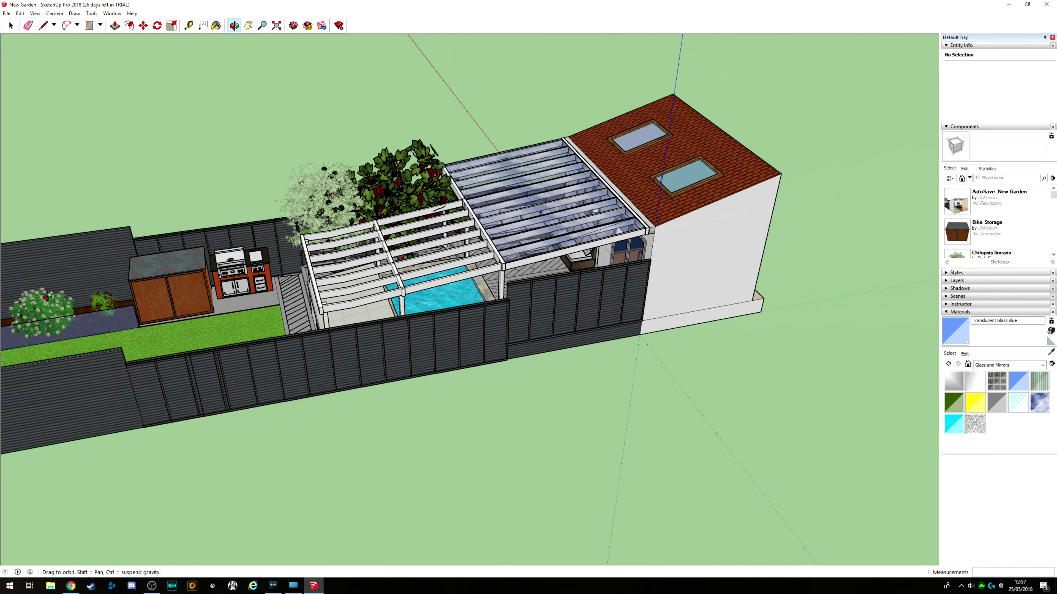
Step: Zoom in on the rose and white-shrub planting bed, orbiting to include the lawn and house wall
drag(47, 296, 88, 338)
scroll(235, 312, up, 8)
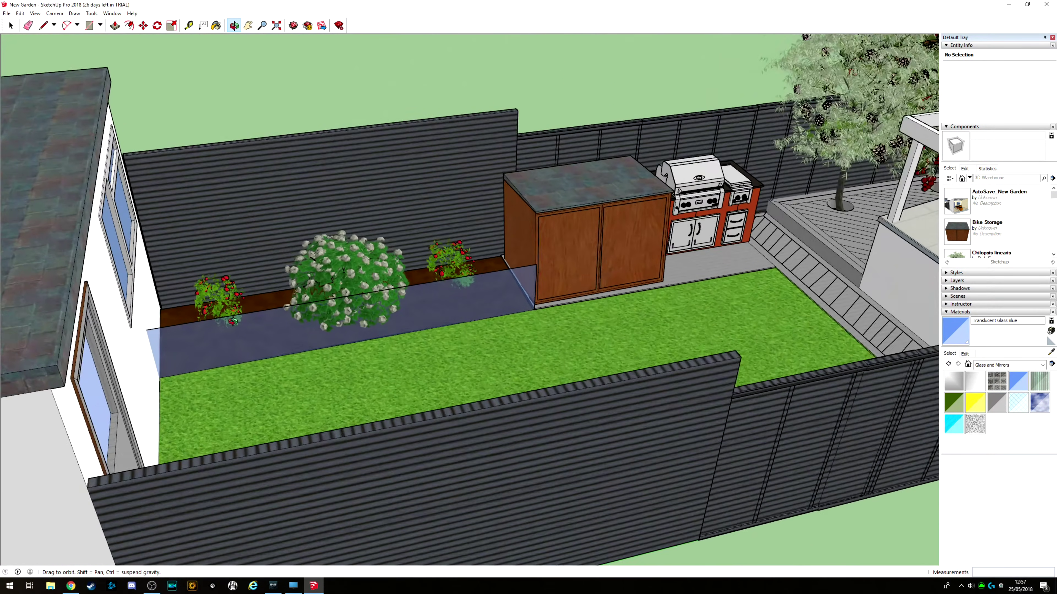
scroll(233, 320, up, 2)
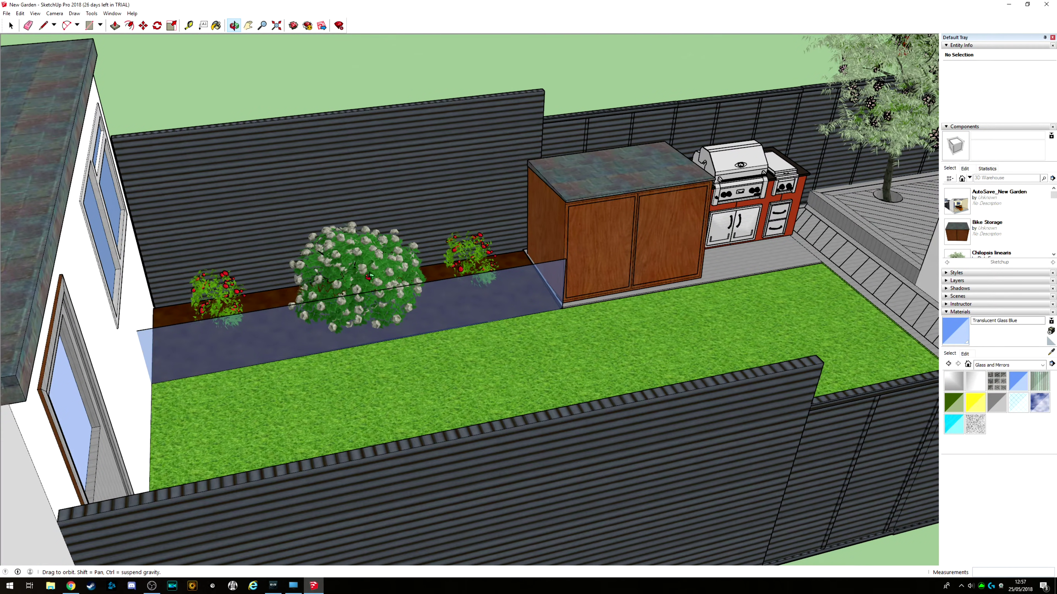
drag(824, 245, 900, 154)
drag(768, 241, 692, 291)
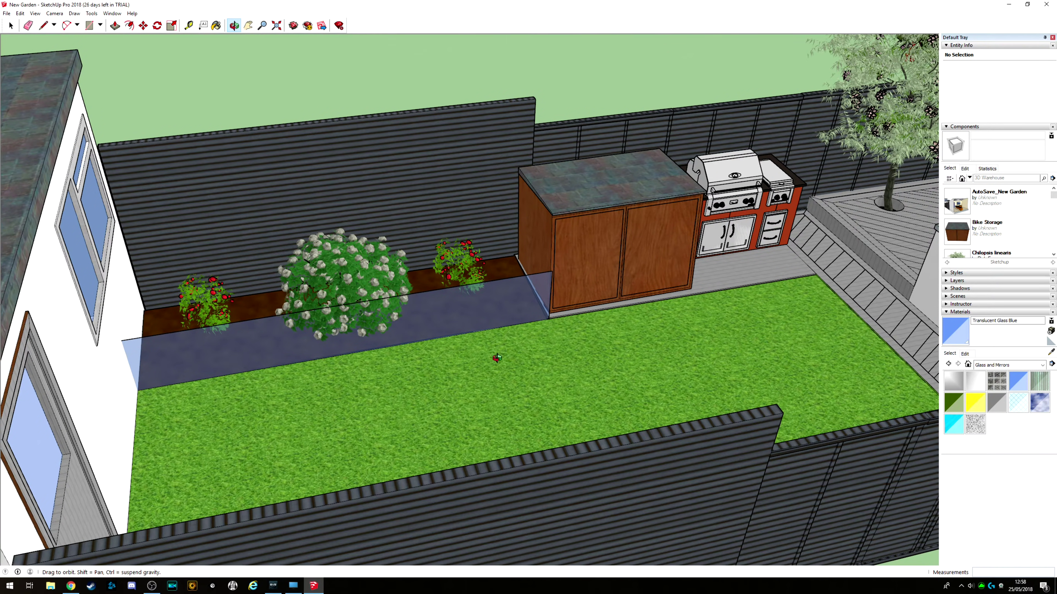
Step: From a top-down view, start a Move copy of the lawn, then cancel it, leaving the lawn unchanged
drag(498, 359, 682, 474)
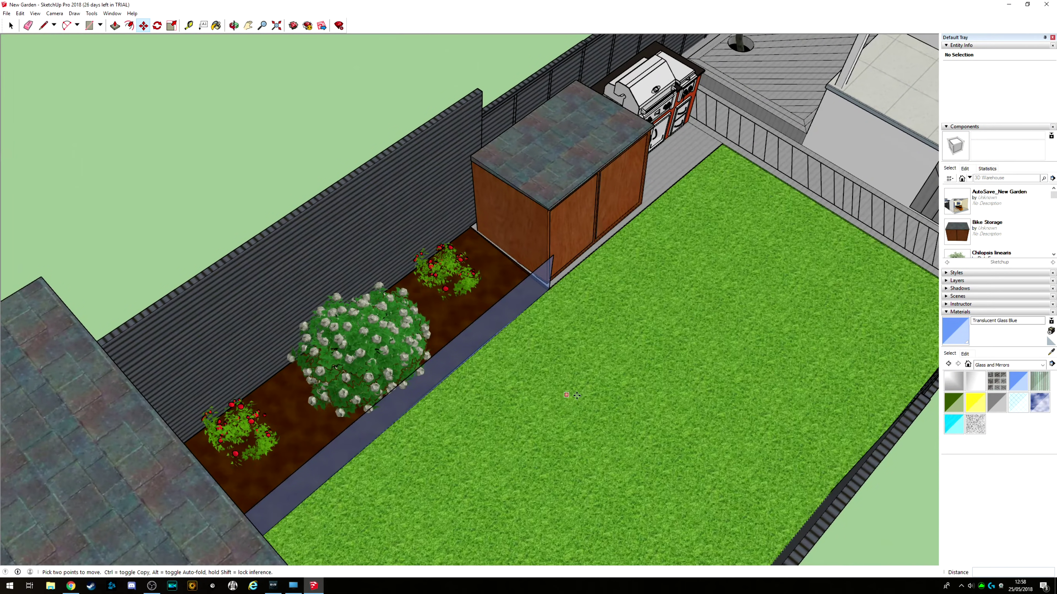
key(m)
click(578, 391)
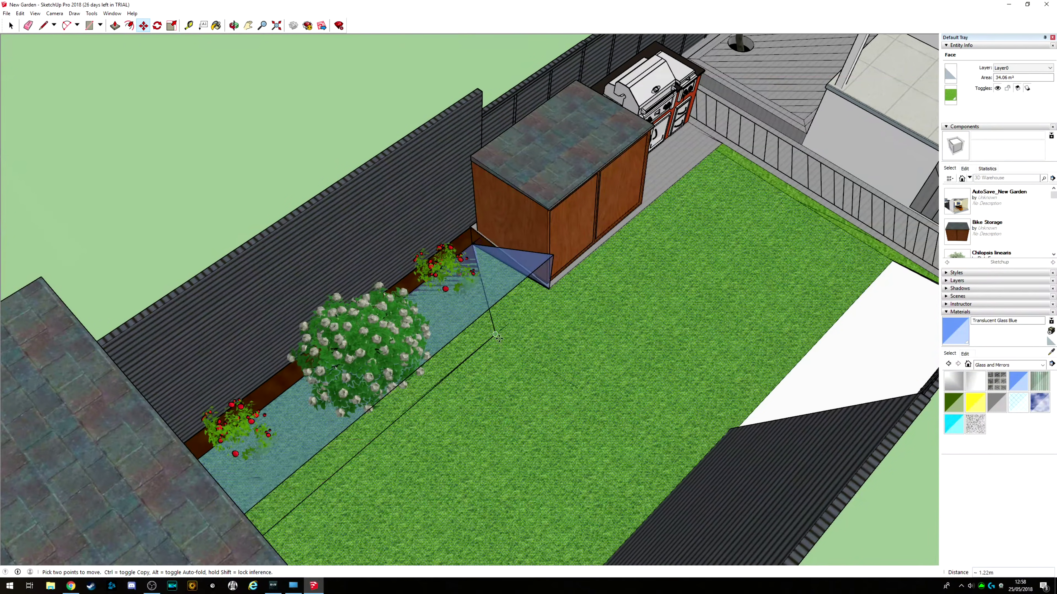
key(ctrl)
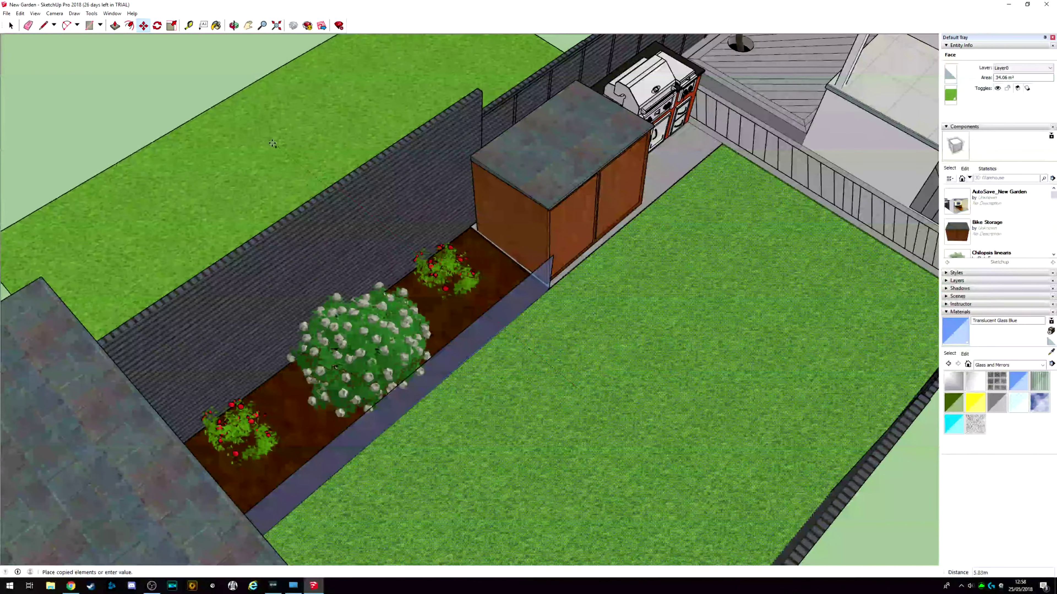
click(143, 25)
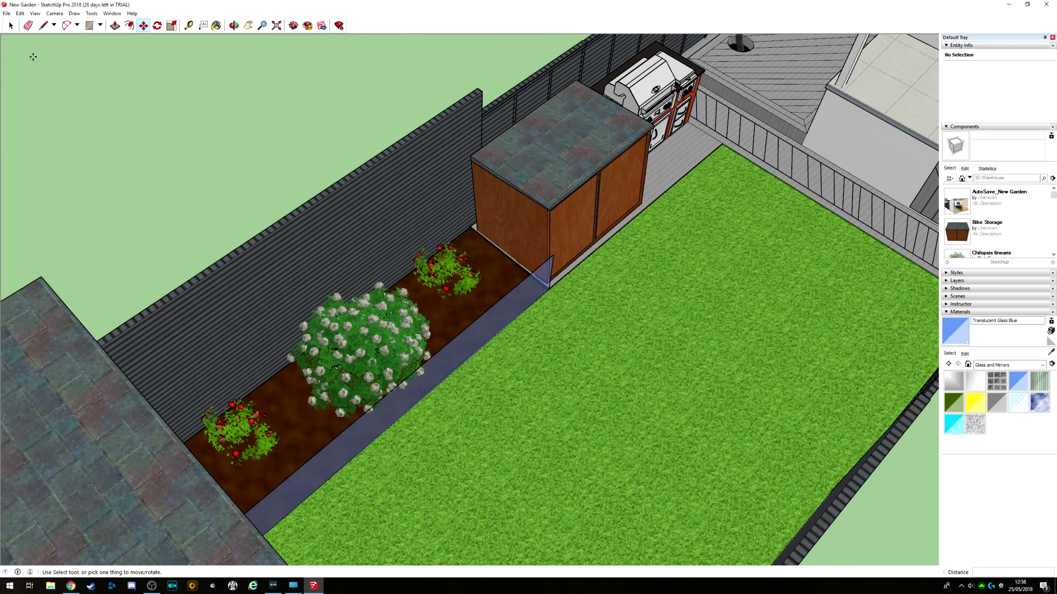
Step: Measure the lawn width from the shed corner to the fence (3.97 m), then orbit low toward the house
click(234, 26)
drag(604, 368, 555, 261)
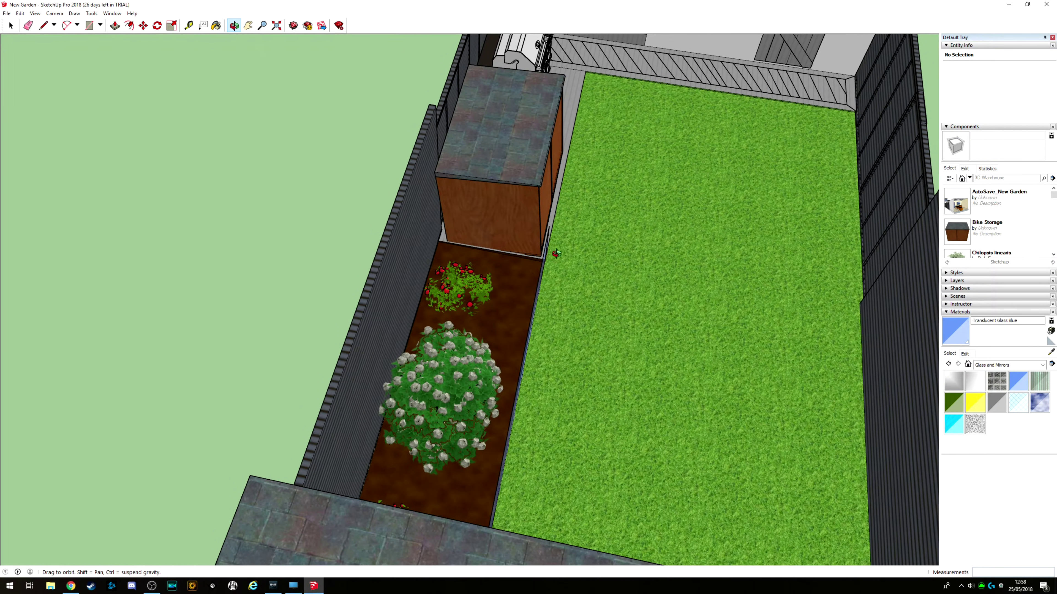
click(188, 25)
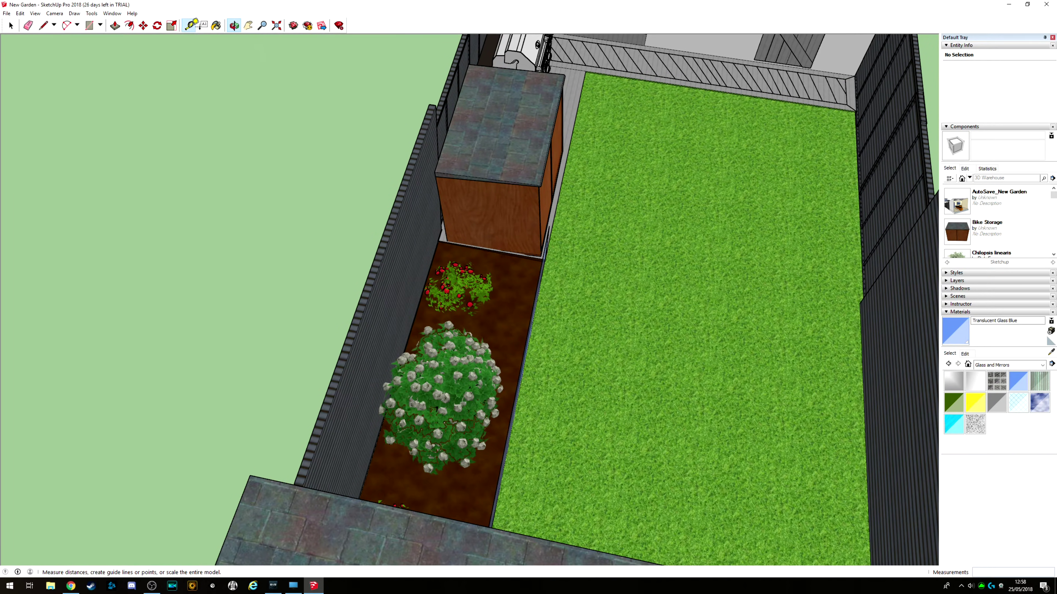
click(551, 228)
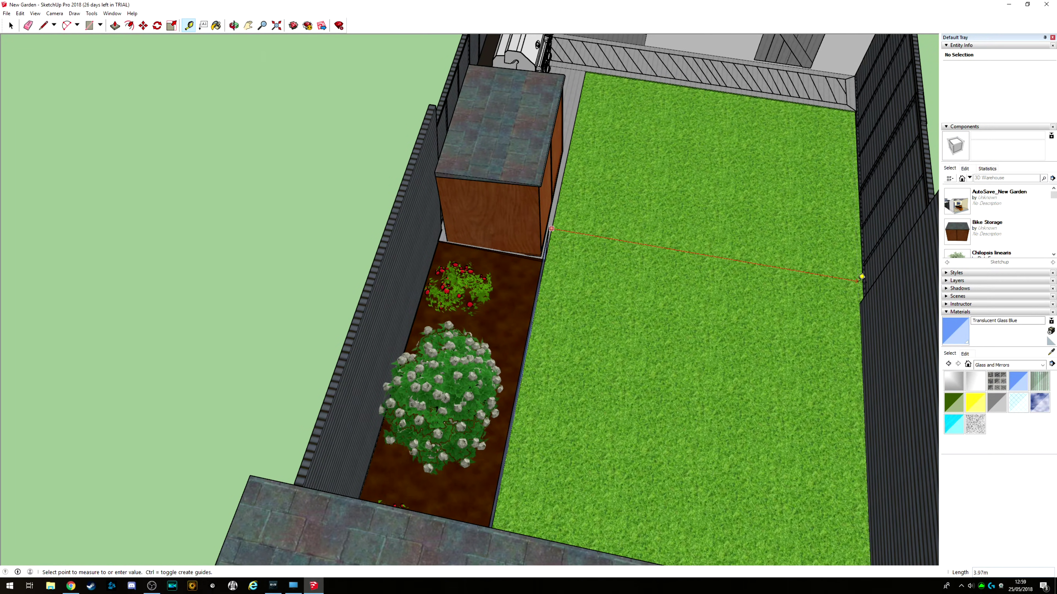
click(859, 275)
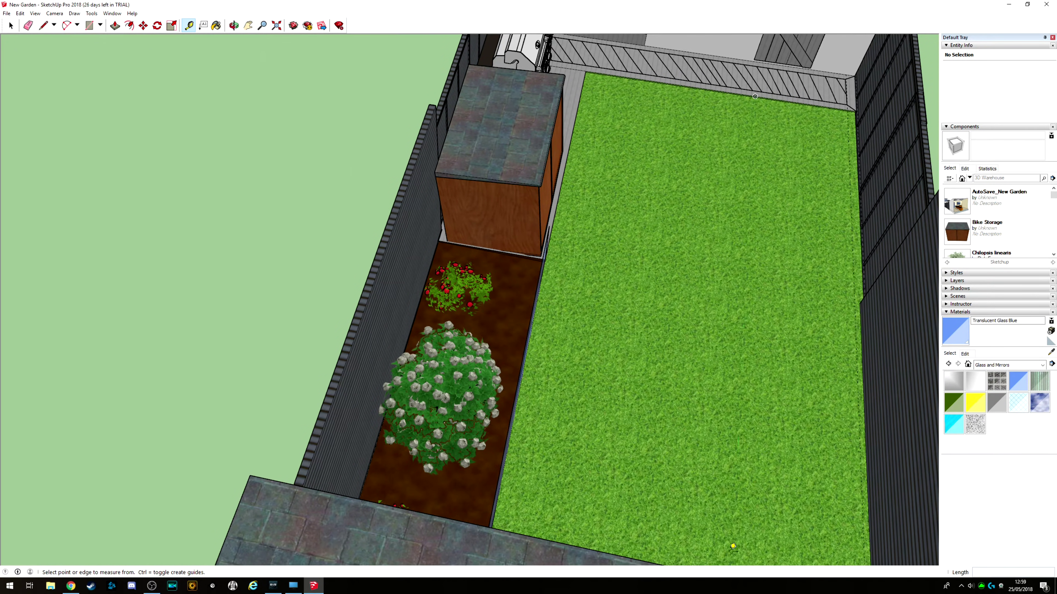
click(234, 26)
drag(208, 92, 171, 140)
Step: Zoom around the back door, then orbit up to a high view from the tiled roof to the lawn
scroll(239, 170, up, 3)
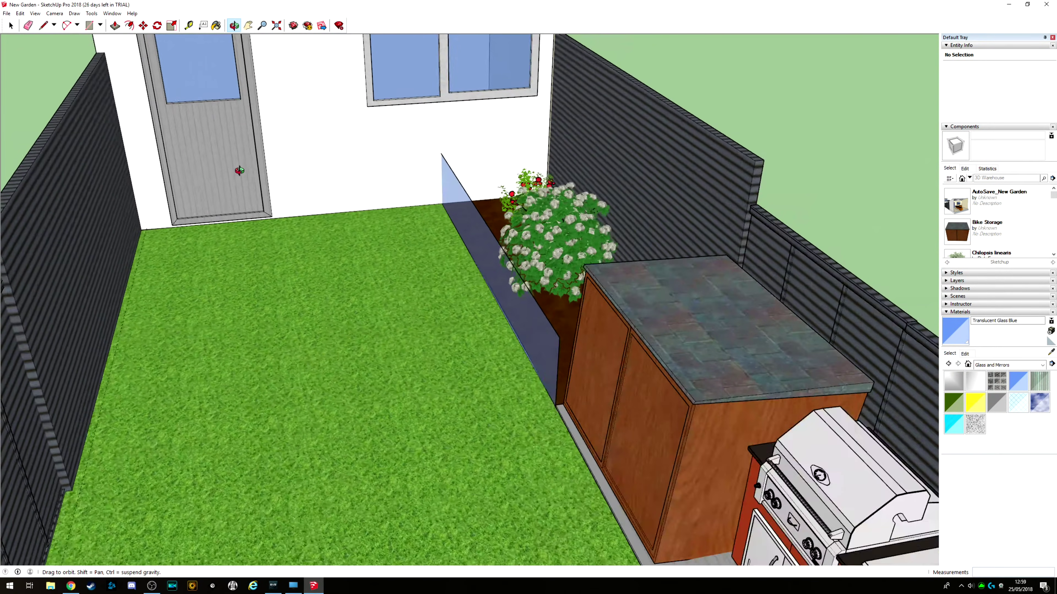
scroll(240, 174, down, 5)
scroll(239, 174, down, 2)
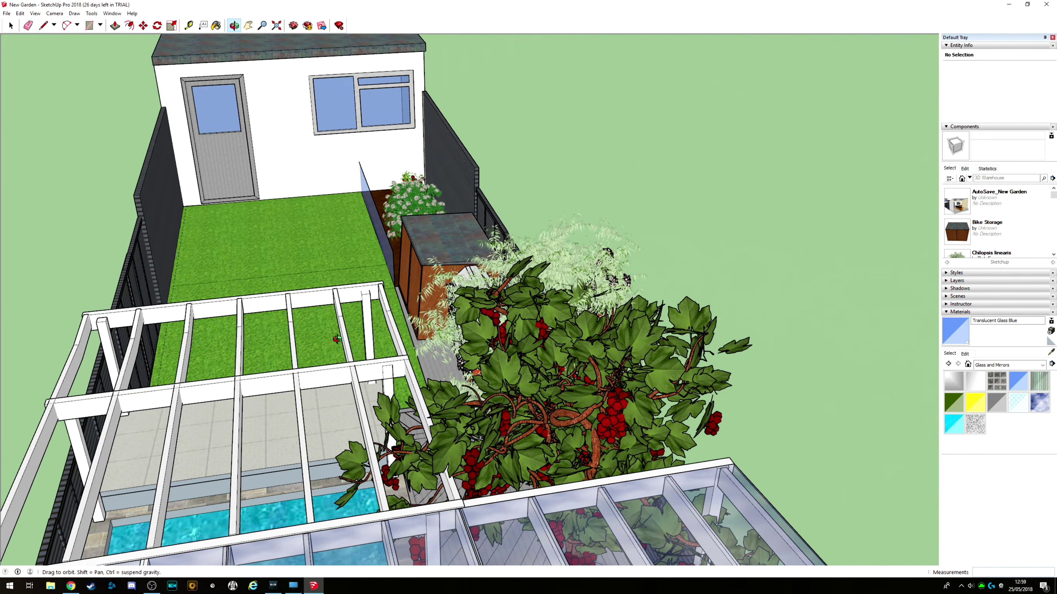
drag(382, 390, 441, 255)
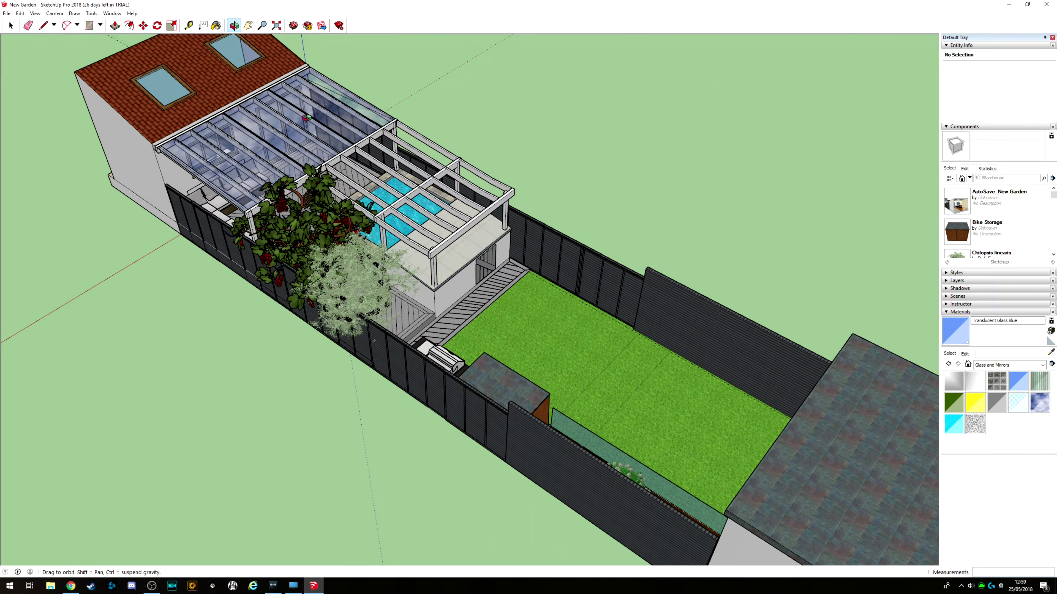
Step: Rotate the garden about half a turn into an oblique side view from the back house to the extension roof
drag(224, 342, 760, 374)
drag(224, 276, 699, 234)
drag(712, 230, 651, 221)
drag(388, 159, 562, 222)
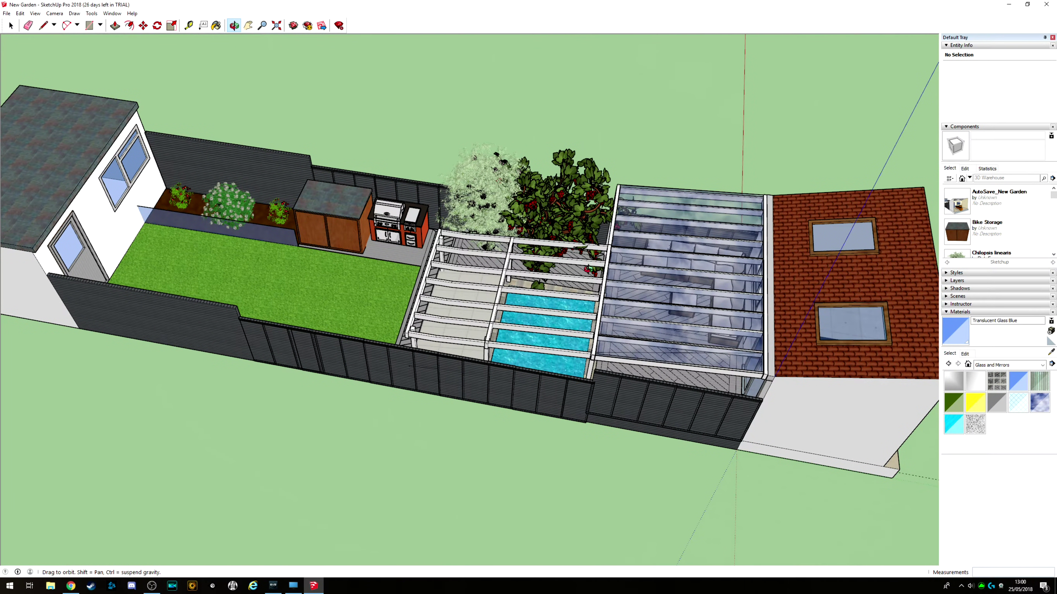